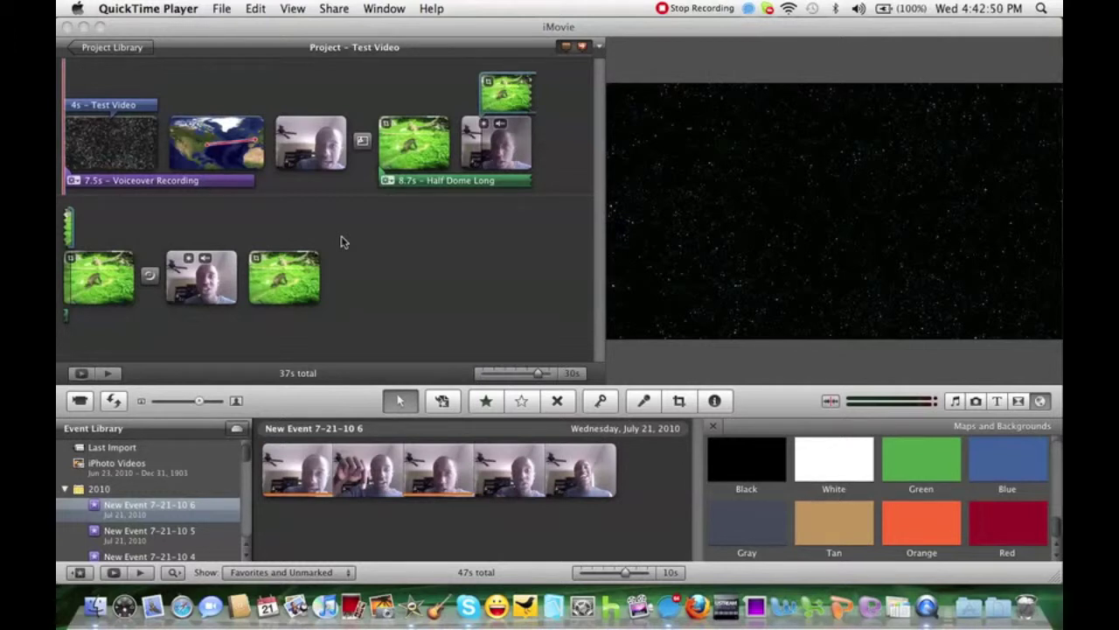
- Check the webcam clip's crop in Cropping & Rotation, then reset it to Fit (full frame)
click(383, 33)
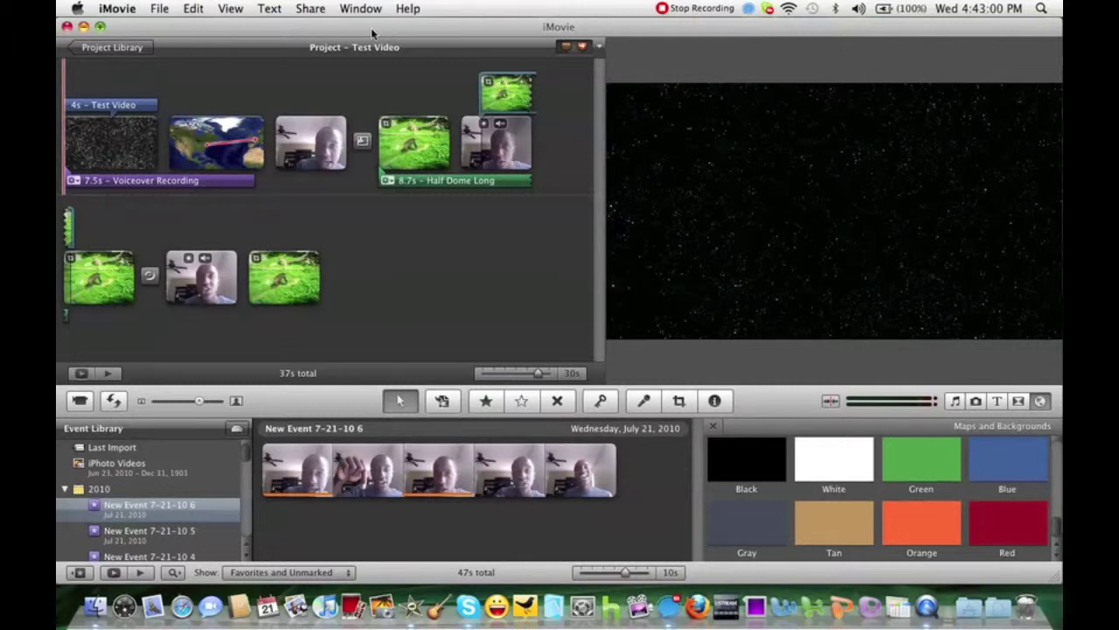
right_click(297, 131)
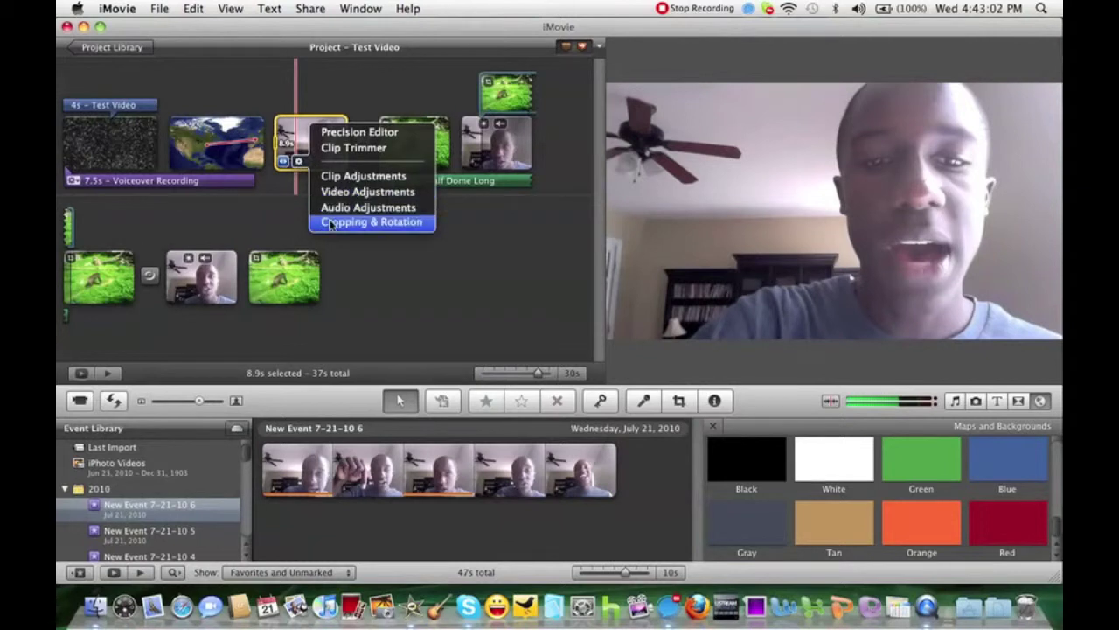
click(359, 221)
mouse_move(691, 226)
mouse_down()
mouse_move(694, 149)
mouse_move(705, 224)
mouse_up()
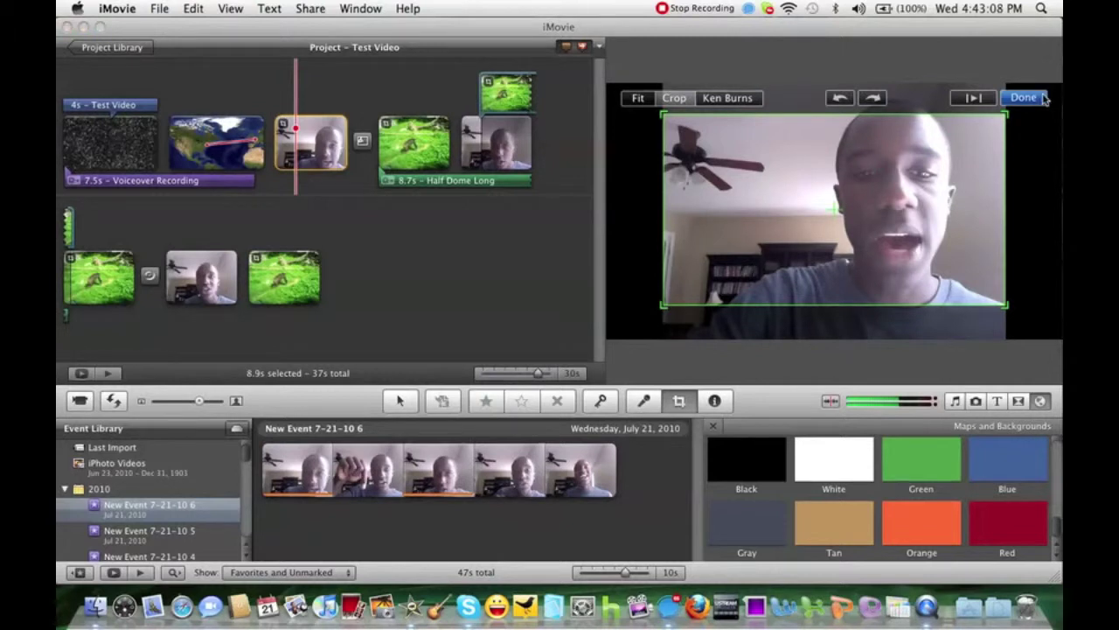
click(628, 102)
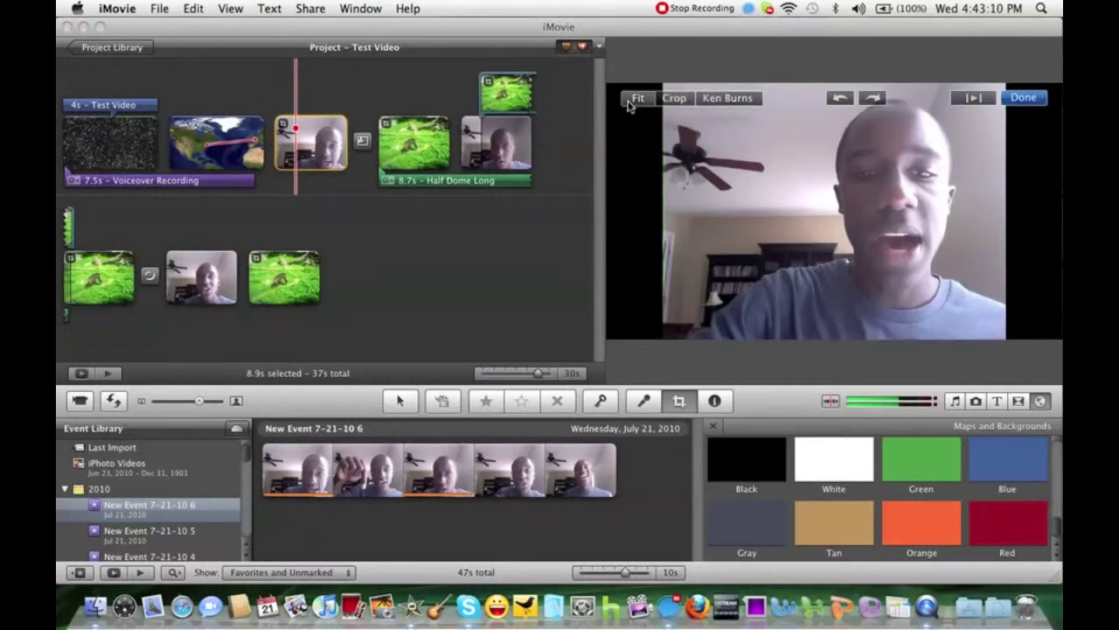
click(1034, 105)
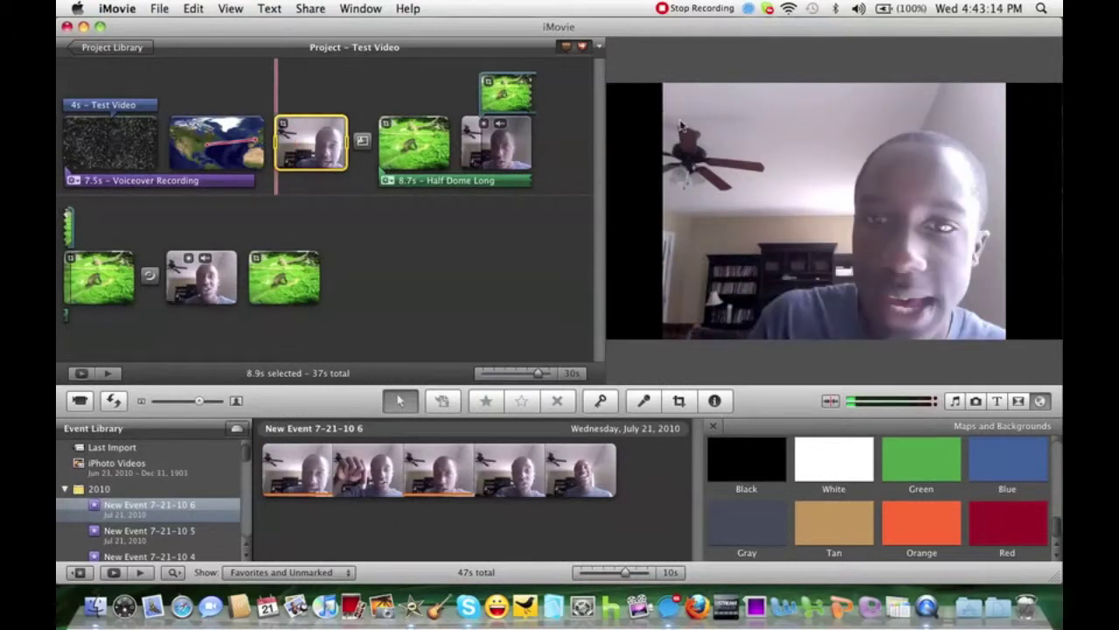
click(438, 294)
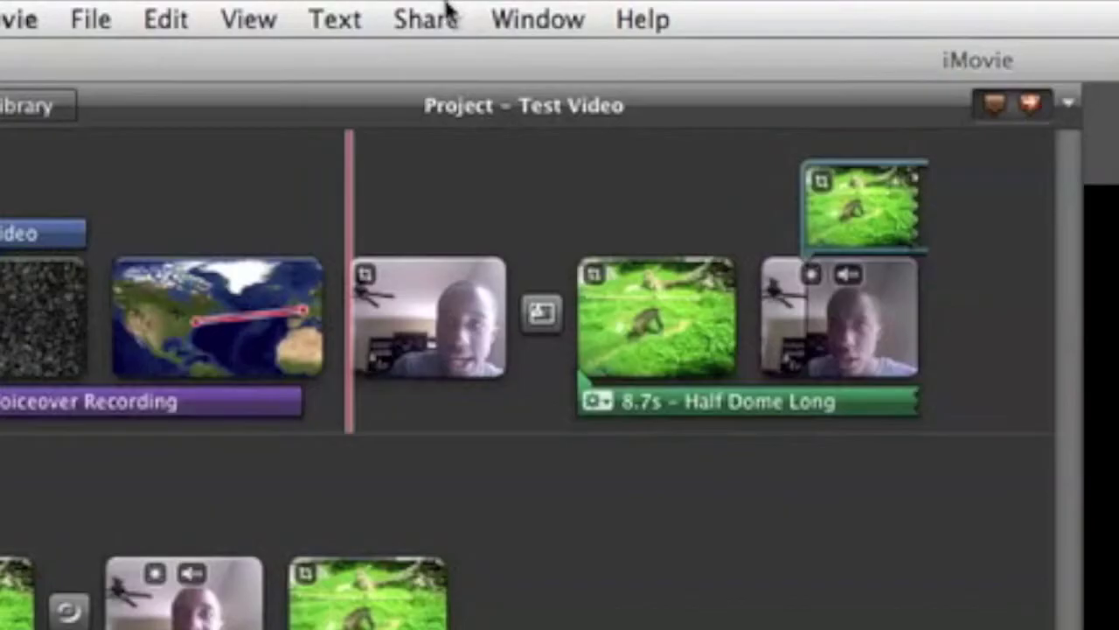
click(319, 7)
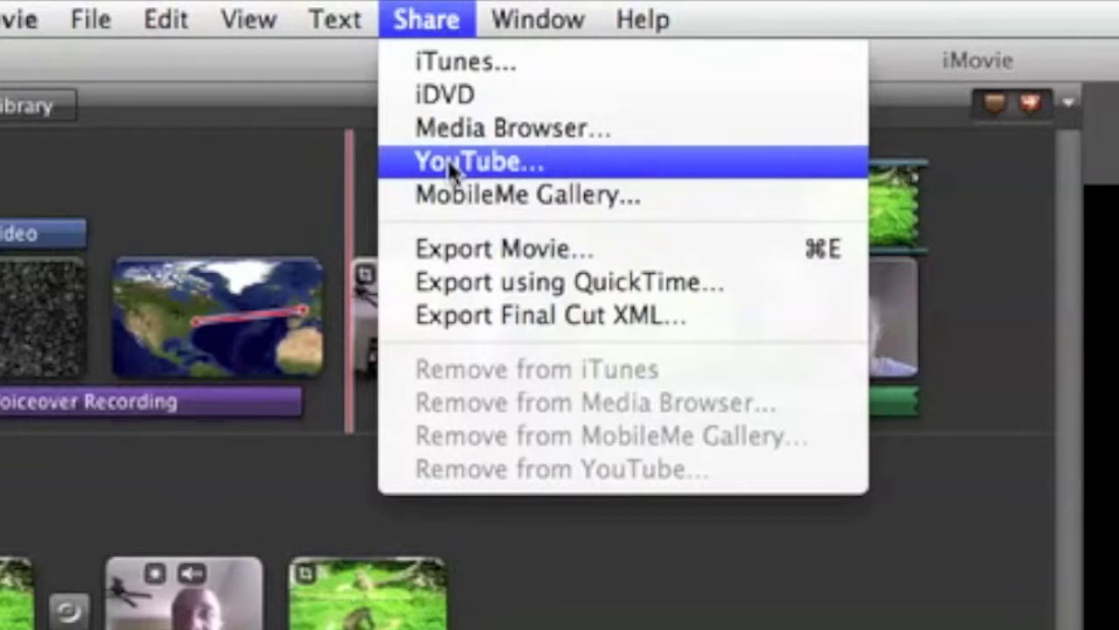
- Choose YouTube from the Share menu to start publishing Test Video
click(451, 165)
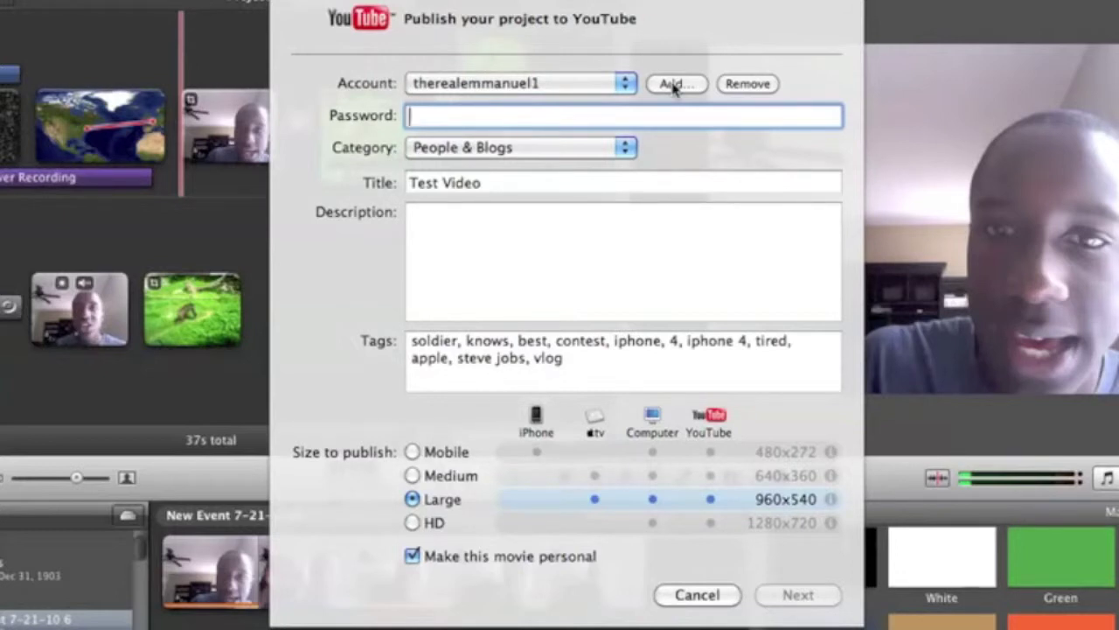
- Change the YouTube category from People & Blogs to Travel & Events
click(626, 147)
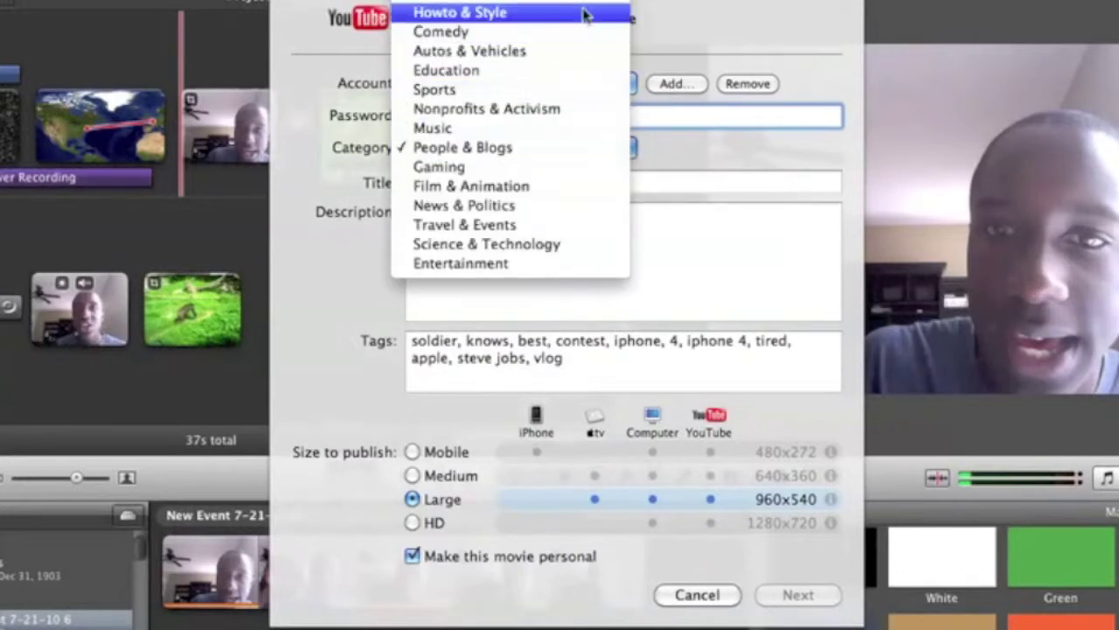
click(559, 227)
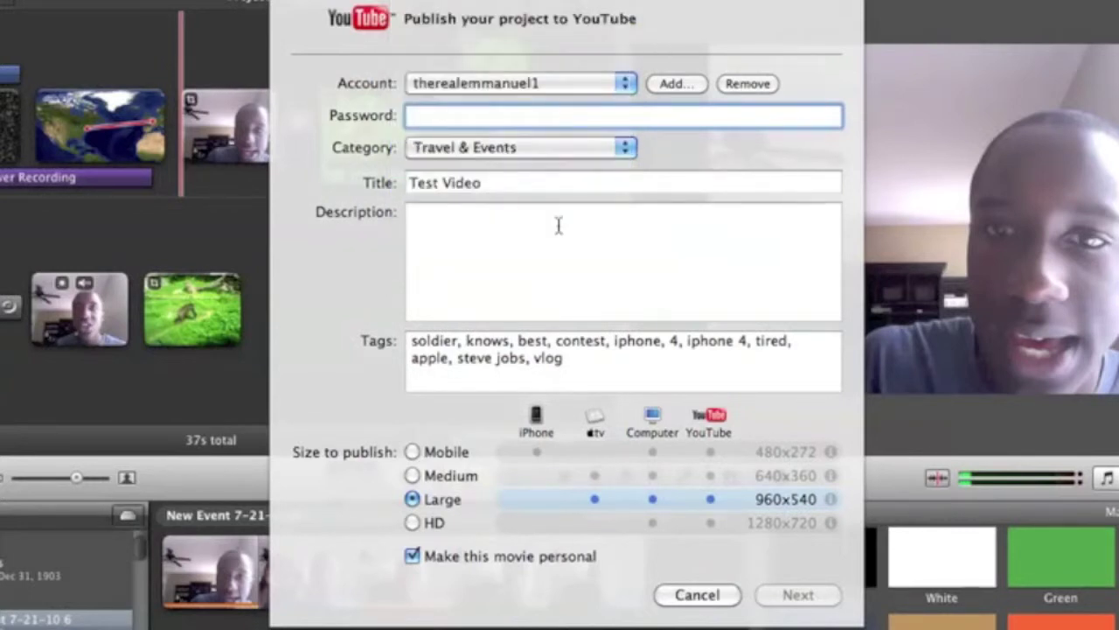
- Fix the title to 'Test Video' and enter the description 'This is a test Video'
click(502, 186)
key(BackSpace)
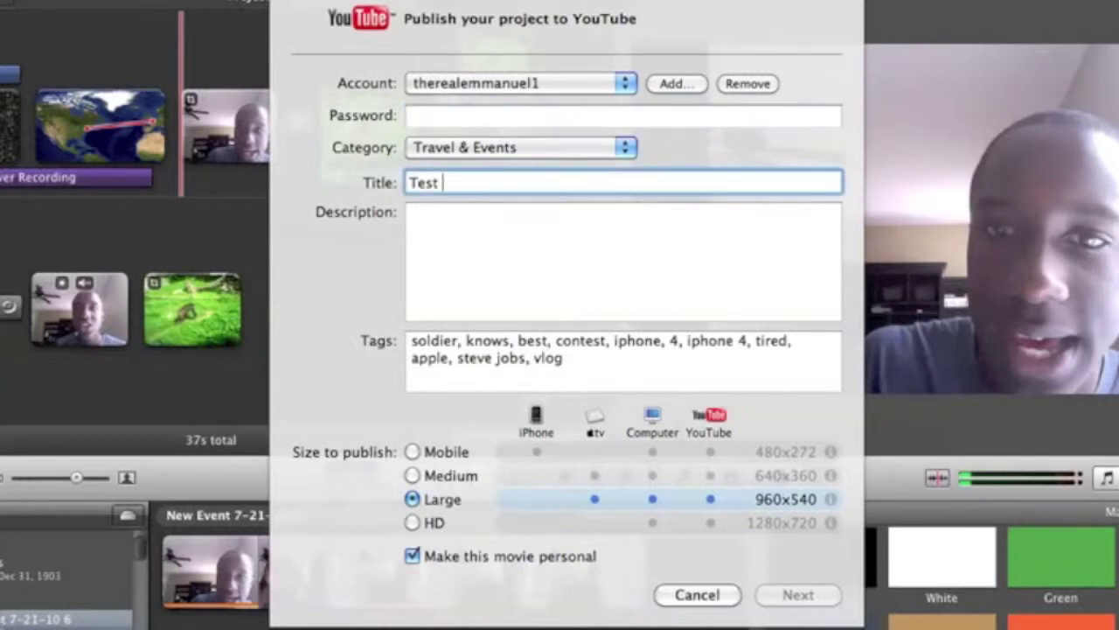
text(Video)
click(498, 252)
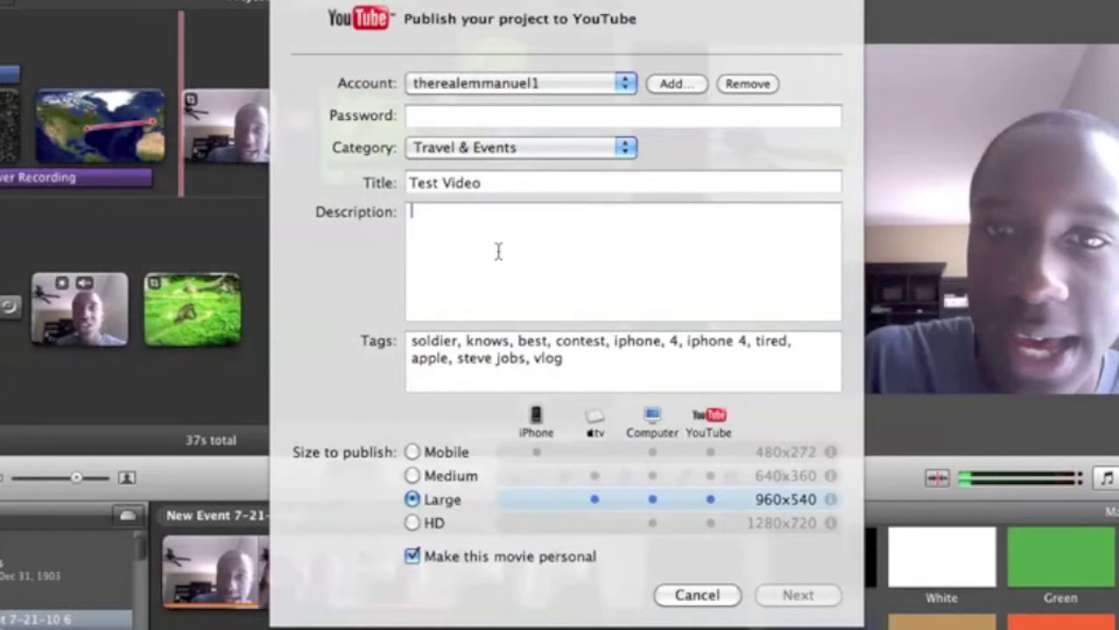
text(Thi)
key(BackSpace)
key(BackSpace)
key(BackSpace)
text(T)
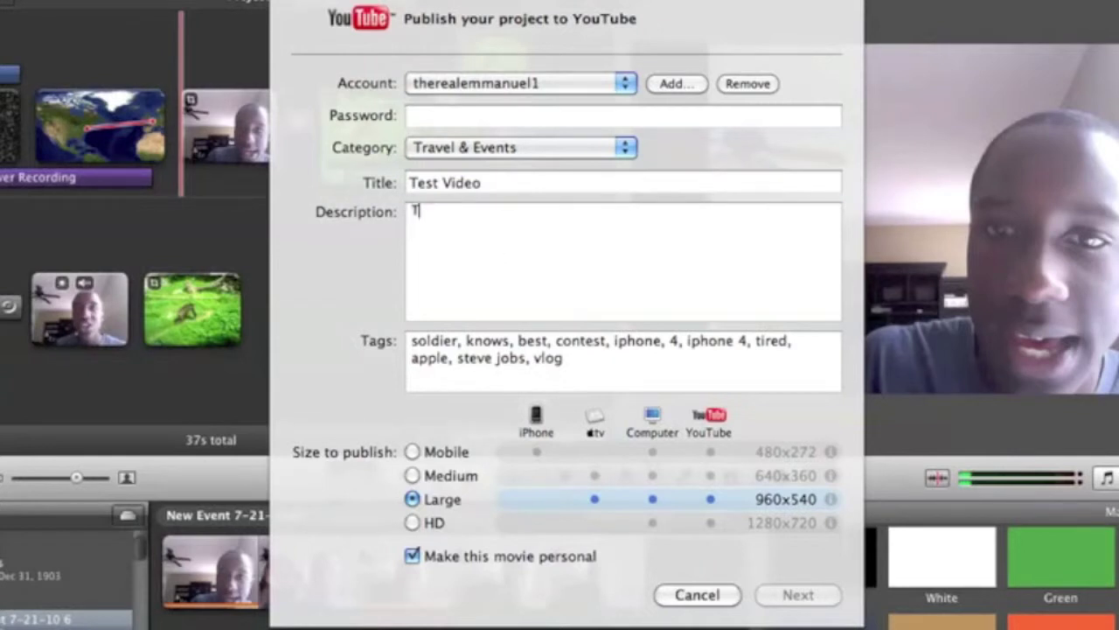
text(his is a test)
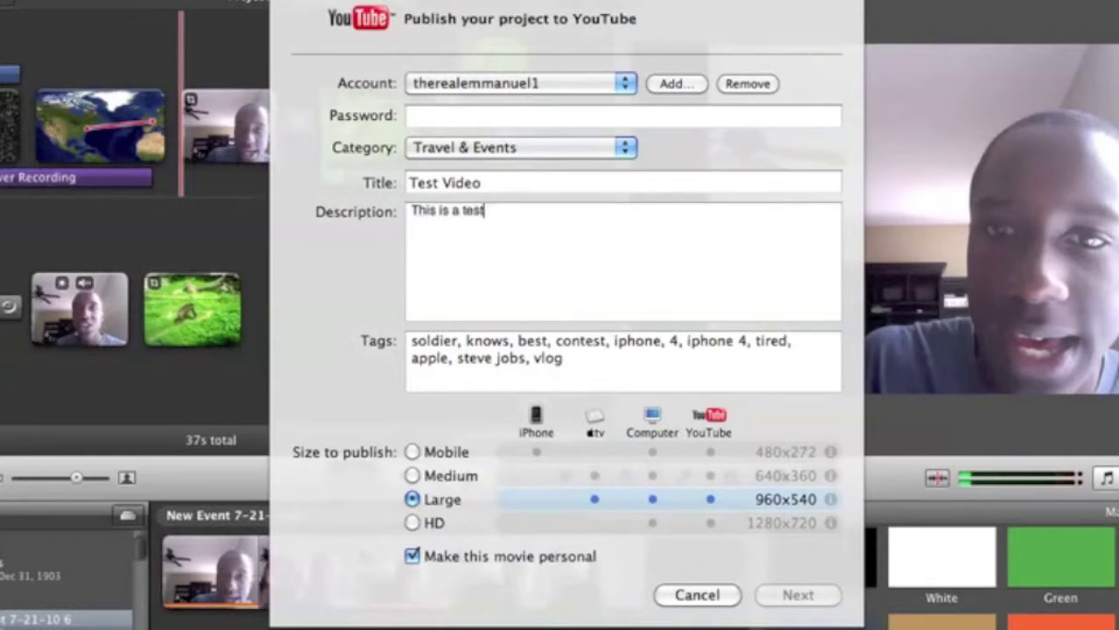
text( Video)
- Replace the old tags with 'zoo, pictures, gorilla, test video'
drag(594, 368, 411, 339)
key(BackSpace)
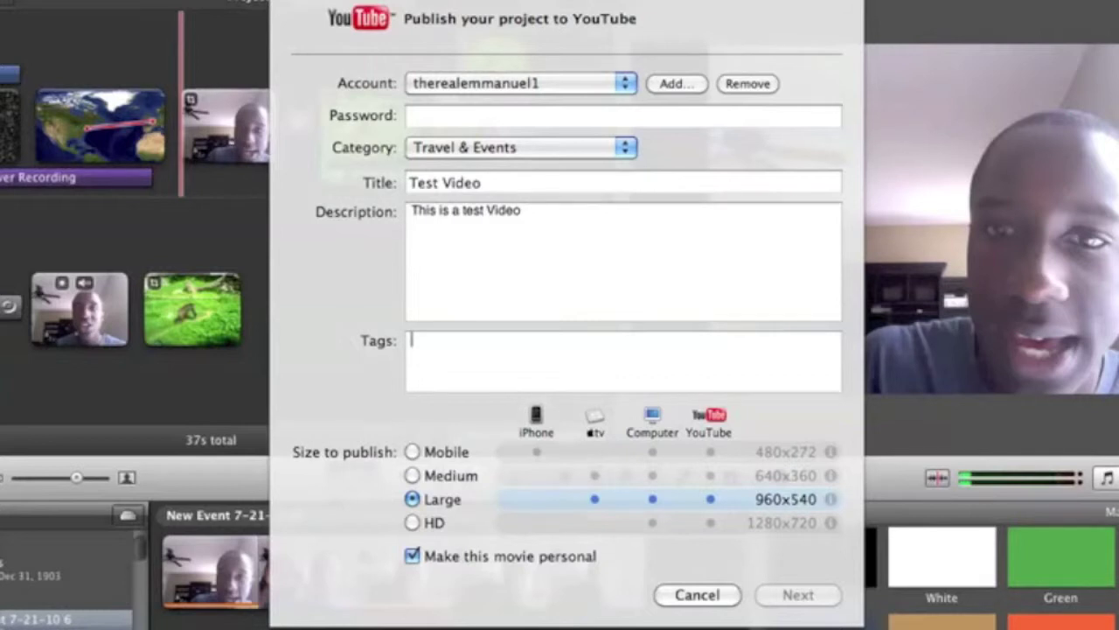
text(zoo, pictures,)
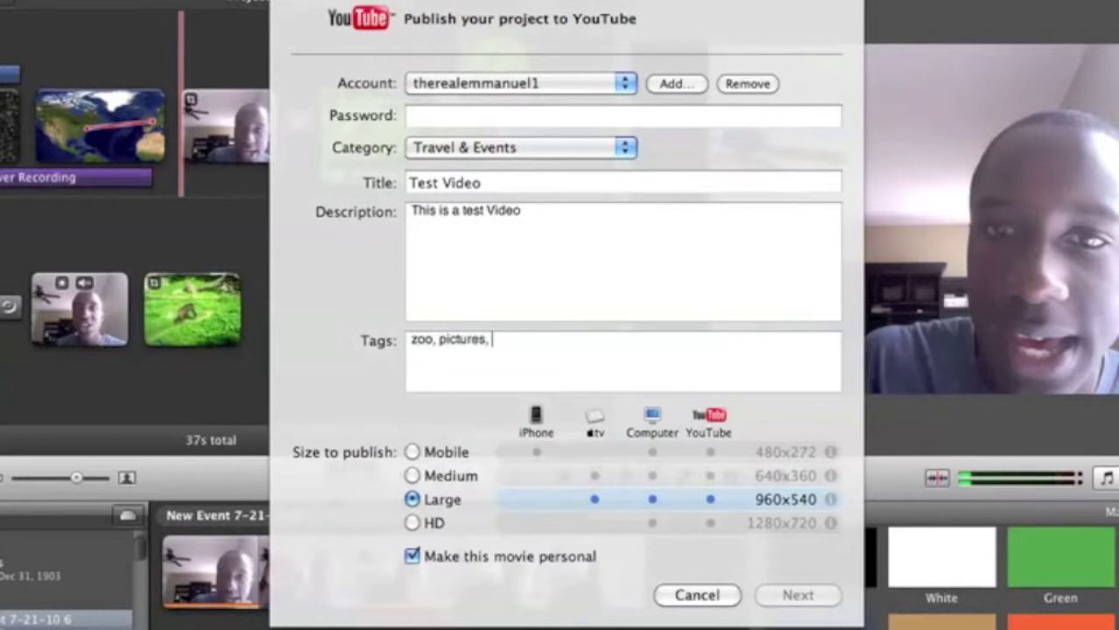
text( gorilla, test video)
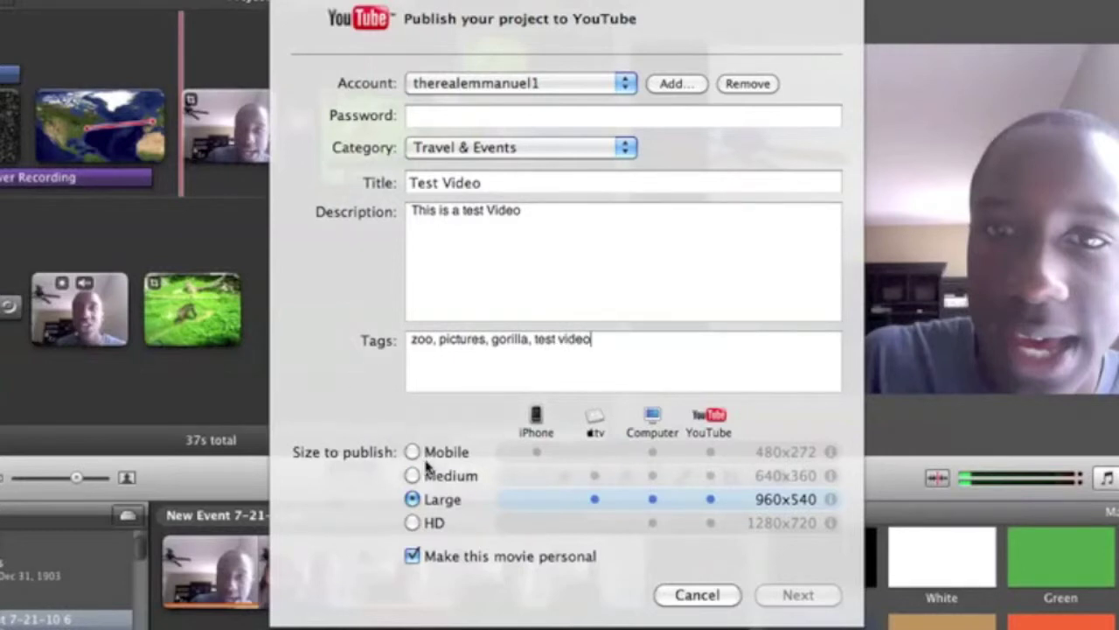
- Keep the publish size at Large and uncheck 'Make this movie personal'
click(411, 523)
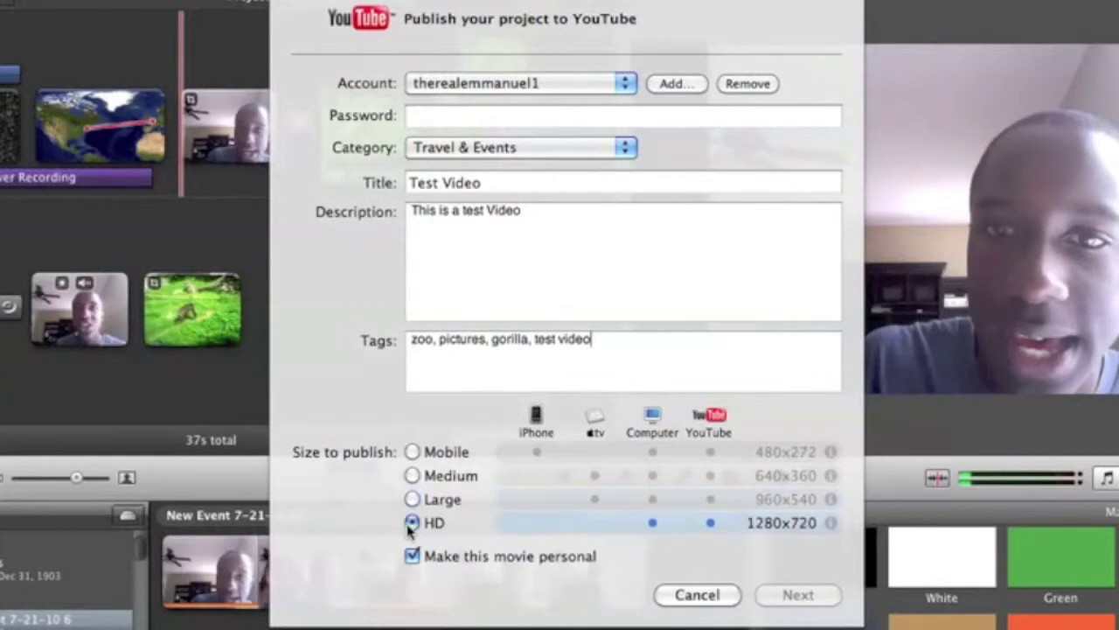
click(412, 500)
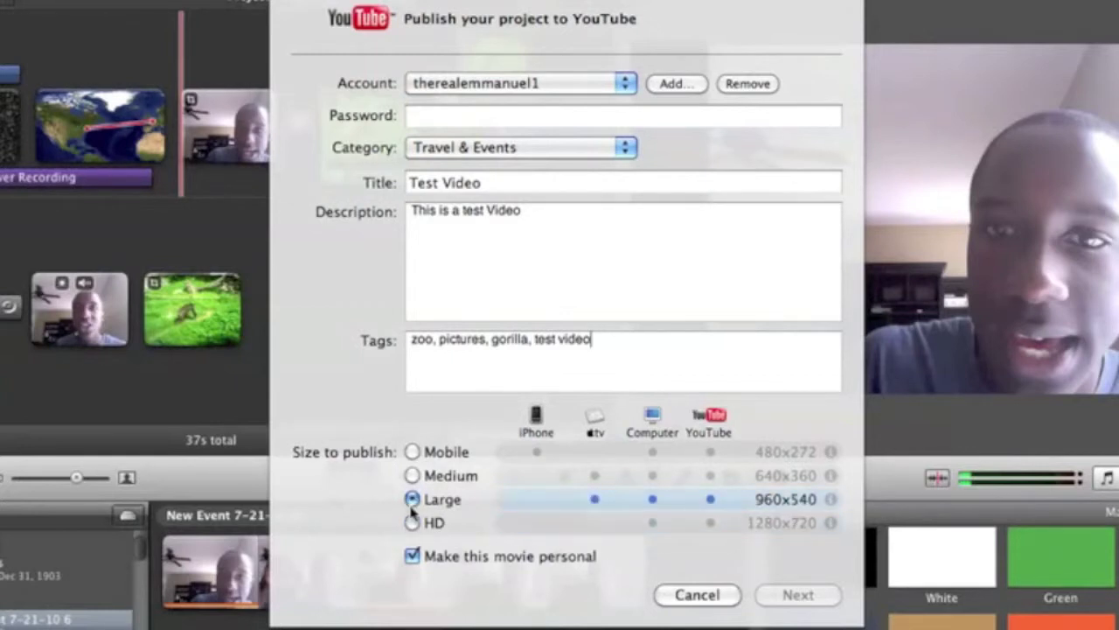
click(423, 558)
- Enter and then clear the account password, and cancel the YouTube upload
click(462, 117)
text(••••)
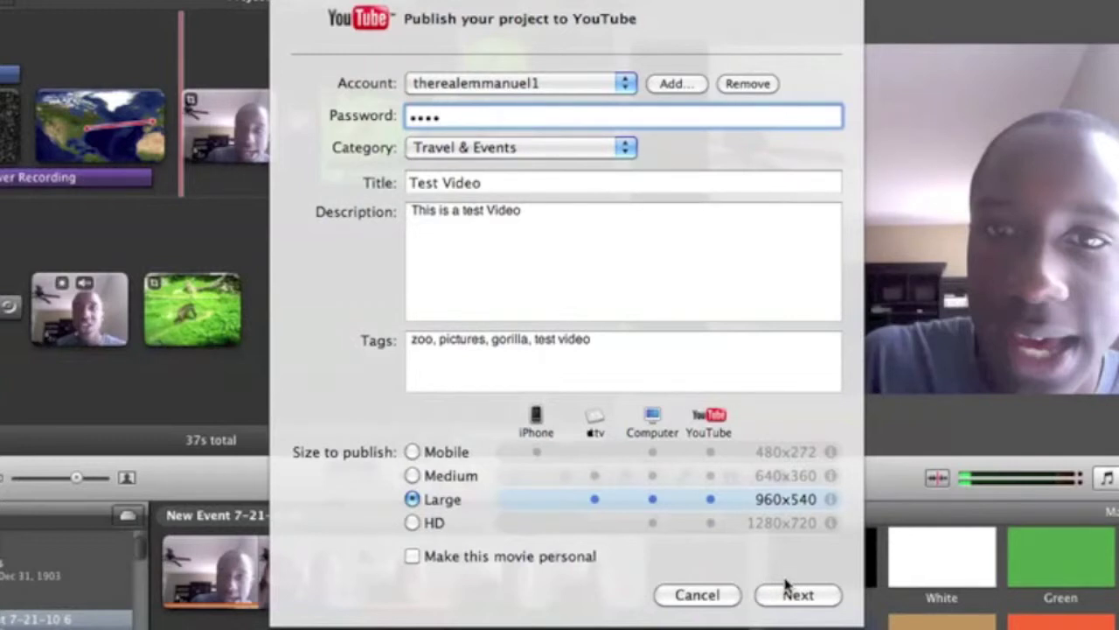
key(BackSpace)
key(BackSpace)
key(BackSpace)
key(BackSpace)
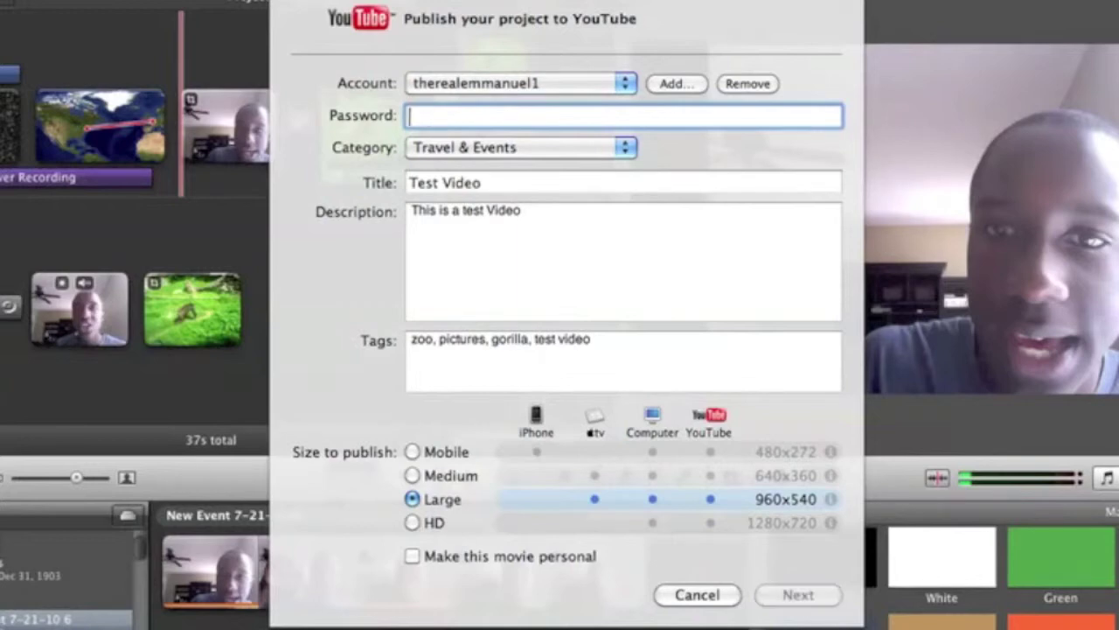
click(712, 591)
- Reopen the Share menu to review the export options
click(310, 8)
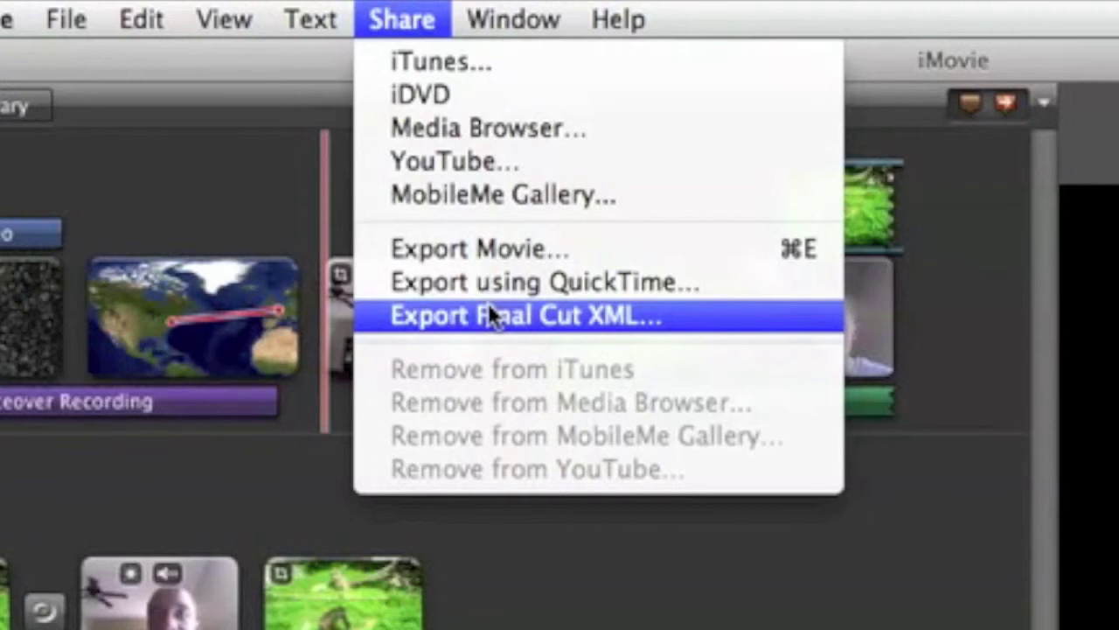
click(569, 549)
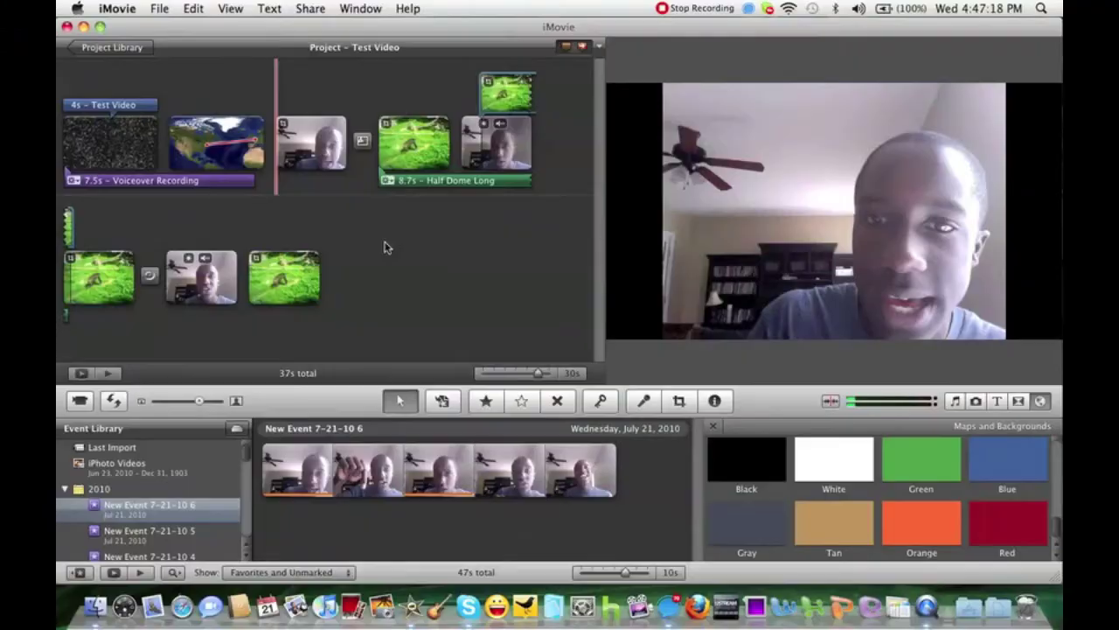